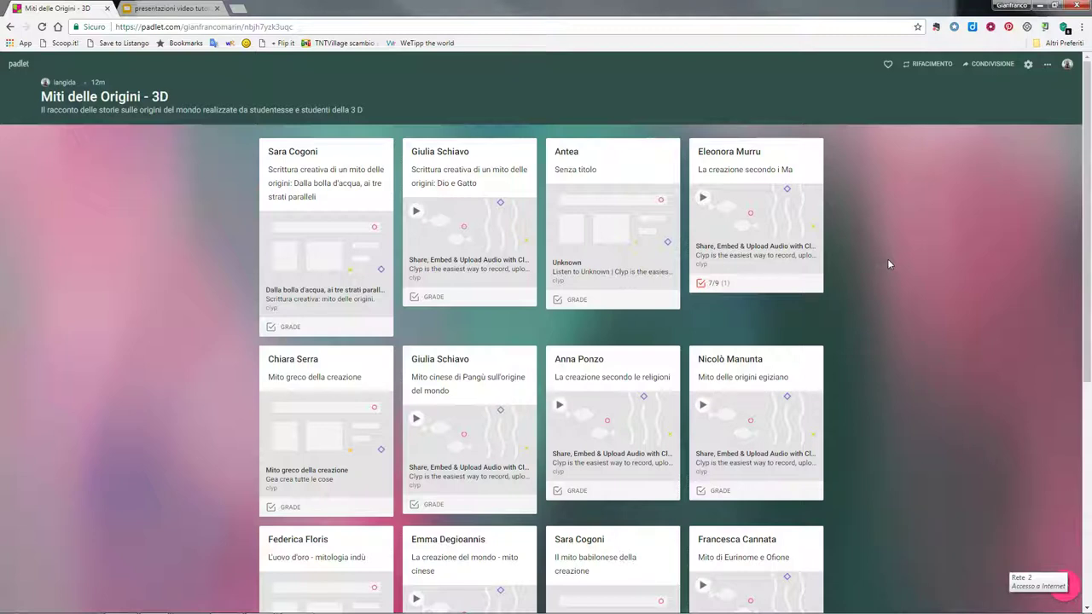
click(879, 283)
click(1028, 64)
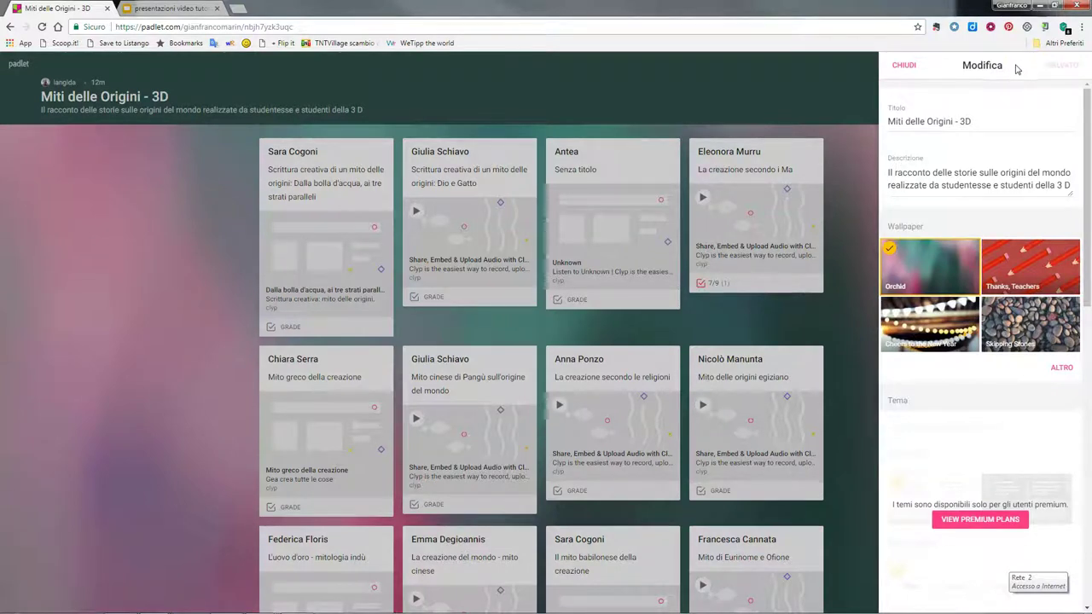
click(1010, 96)
click(906, 67)
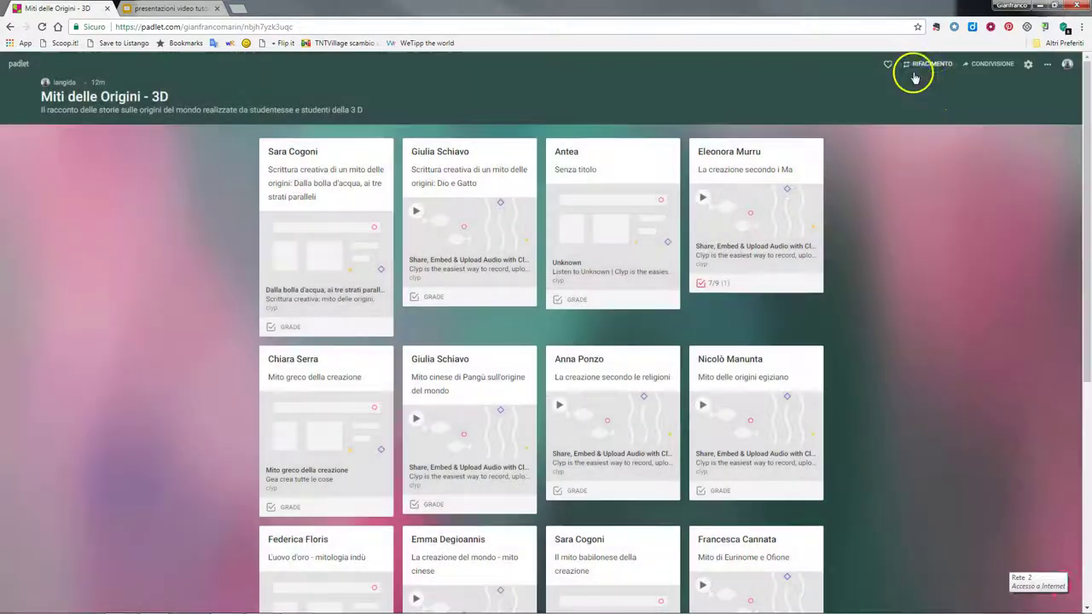
Open the padlet's reaction settings and switch the Reactions option off and back on
click(1029, 66)
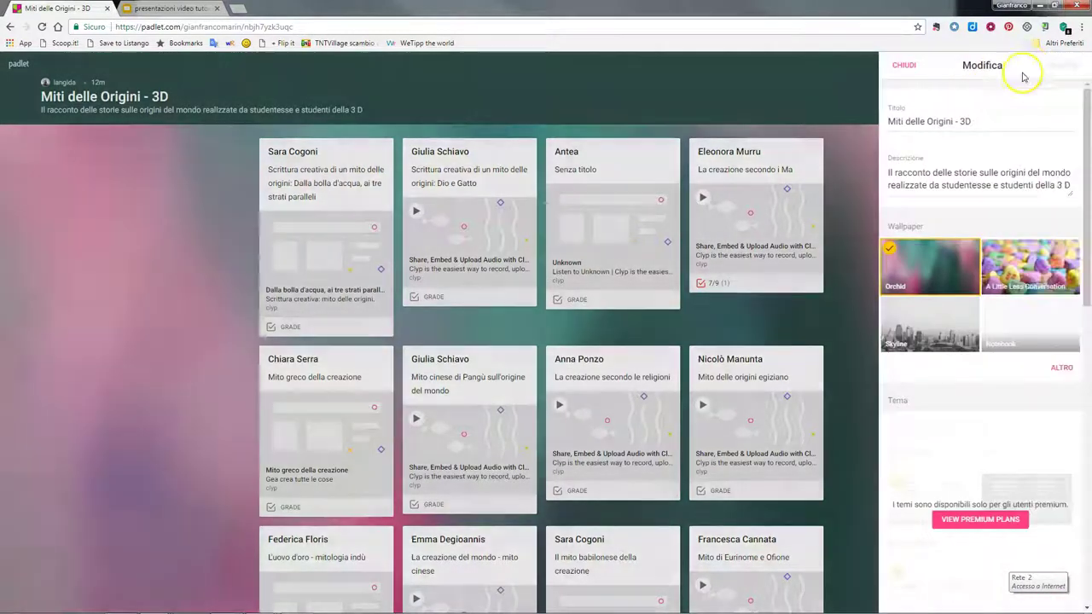
scroll(962, 415, down, 5)
scroll(977, 229, down, 3)
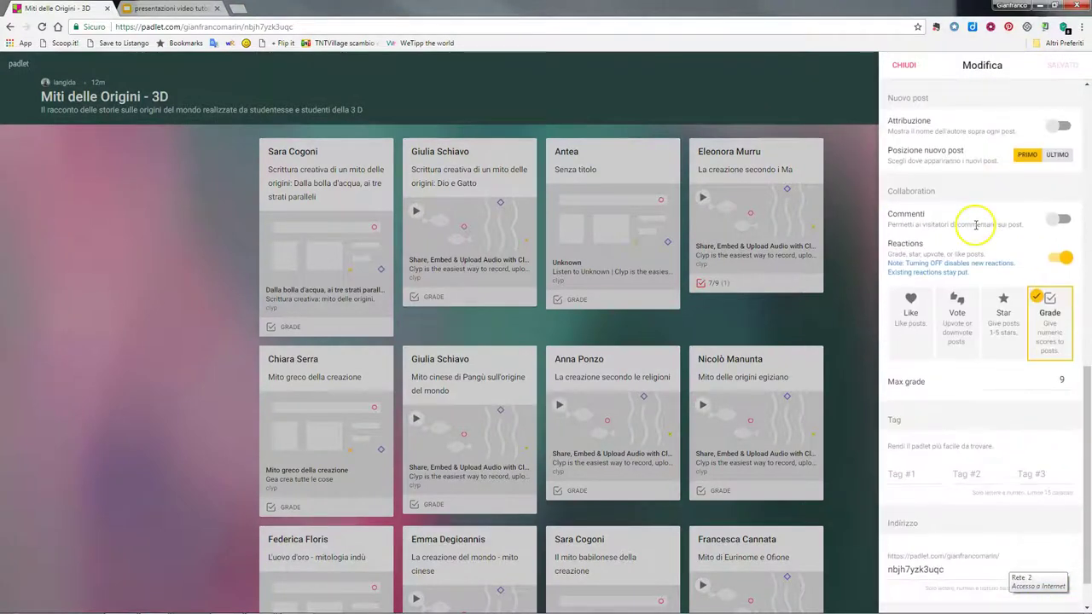
click(1056, 263)
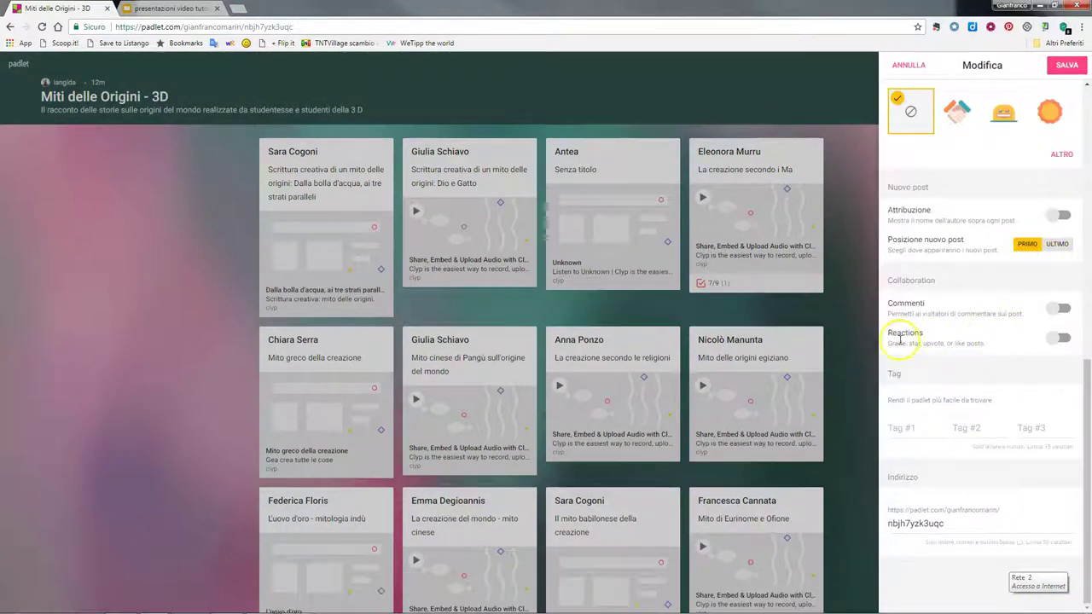
click(1062, 340)
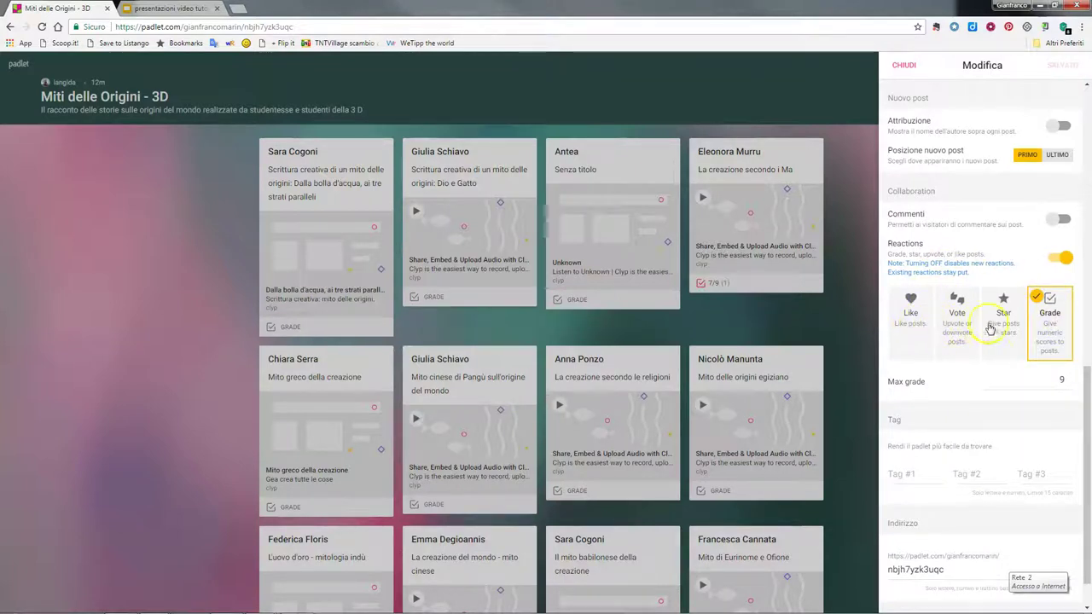
Set the padlet's reaction type to Like, trying Grade in between, and save the settings
click(913, 320)
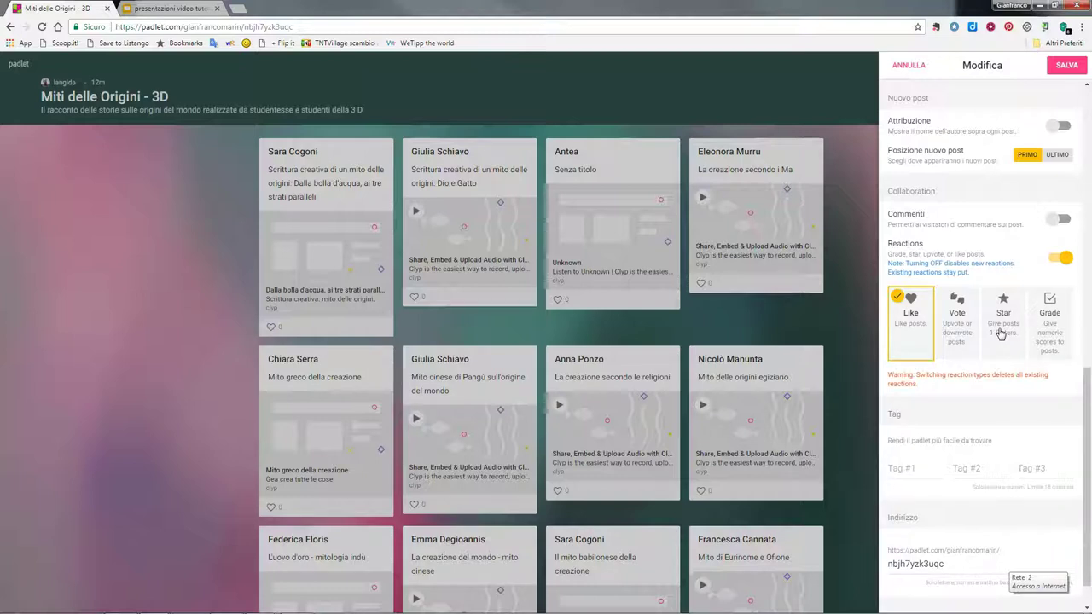
click(1047, 350)
click(911, 327)
click(1066, 72)
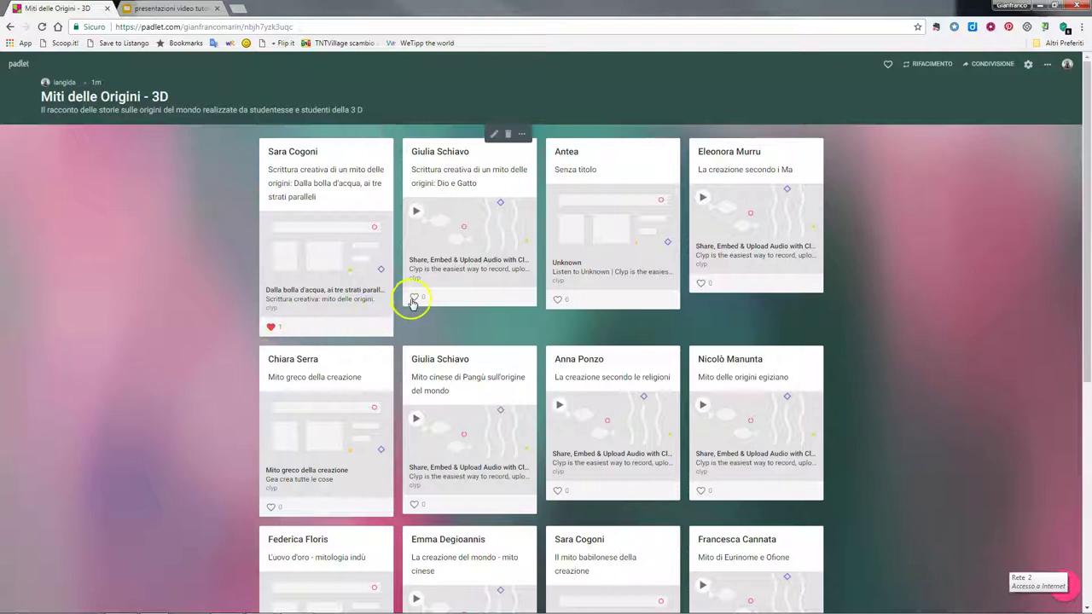
Like the "Senza titolo" post and remove the like from the "Dio e Gatto" post
click(557, 300)
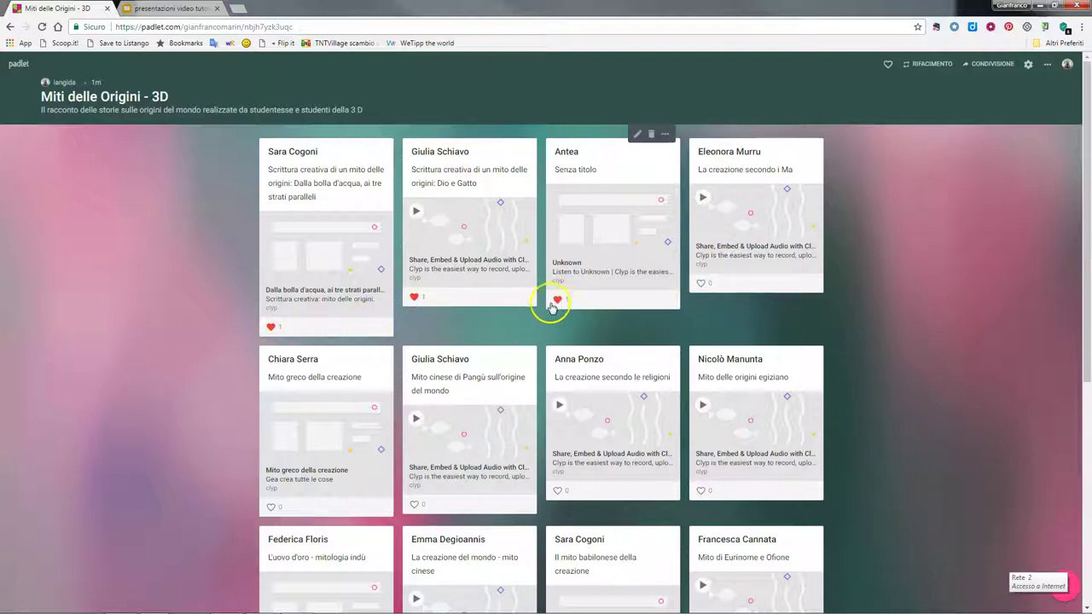
click(414, 298)
click(416, 299)
scroll(427, 341, down, 5)
scroll(427, 342, up, 5)
Set the padlet's reaction type to Vote, save the change and close the settings
click(1028, 64)
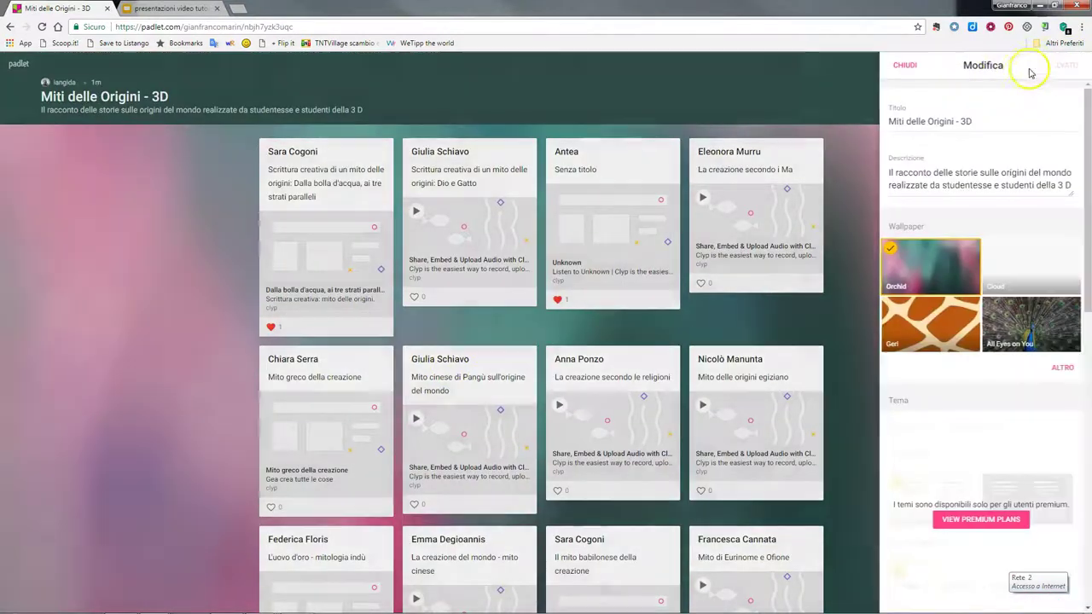
scroll(996, 278, down, 5)
scroll(996, 278, down, 5)
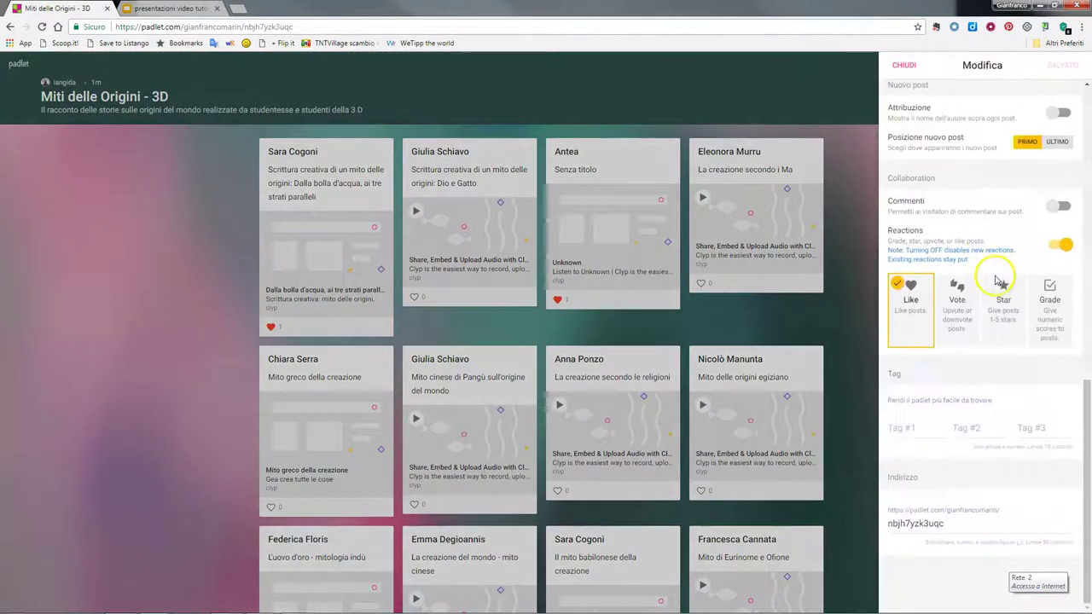
click(959, 301)
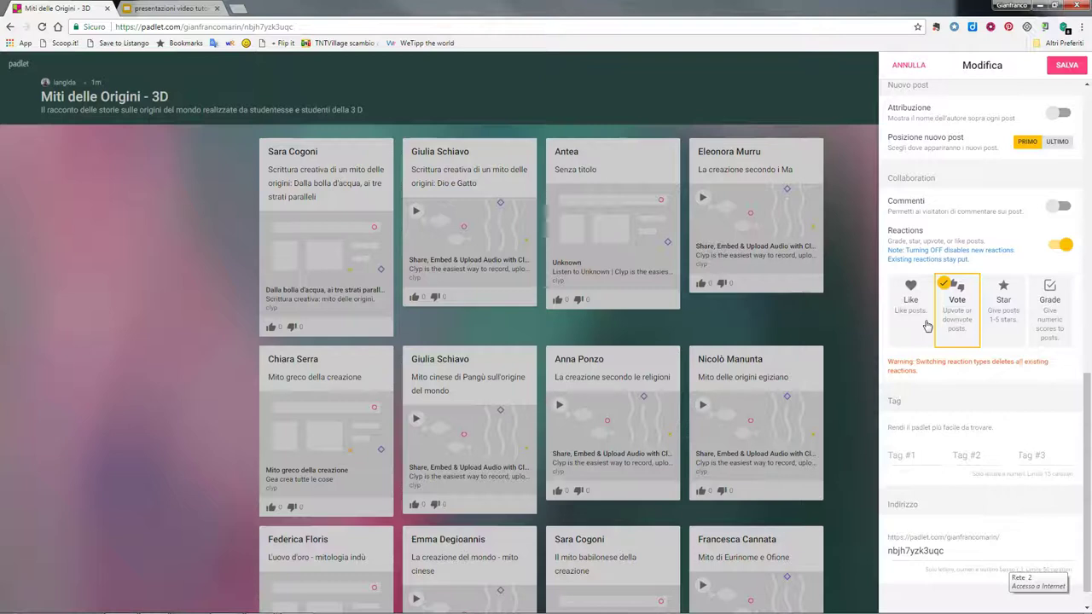
scroll(923, 324, down, 1)
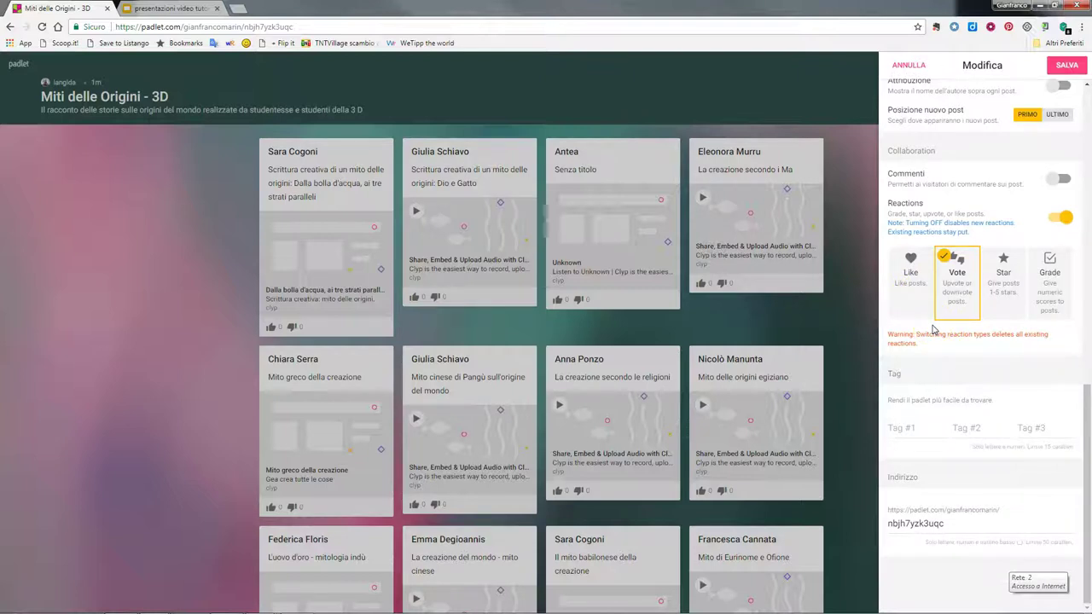
click(951, 294)
click(1066, 65)
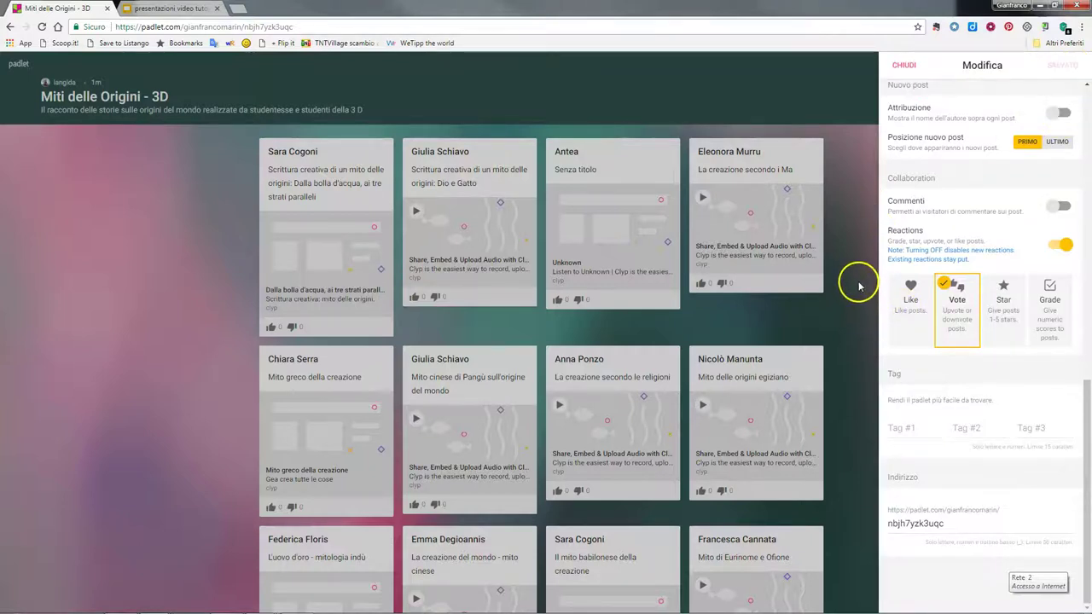
click(903, 68)
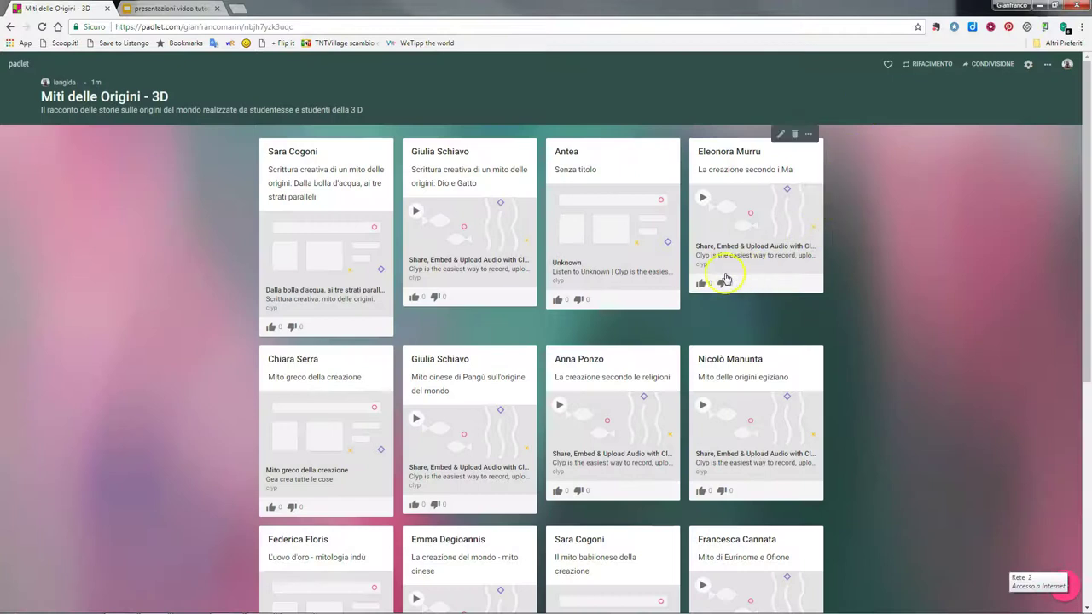
Upvote the "La creazione secondo i Ma" and "Senza titolo" posts
click(700, 284)
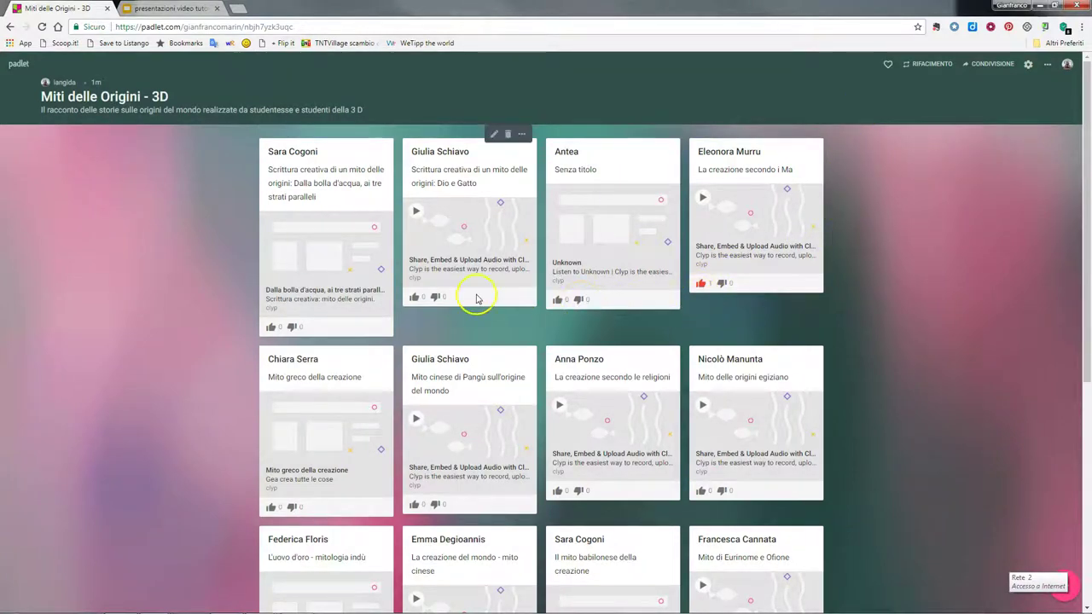
click(578, 299)
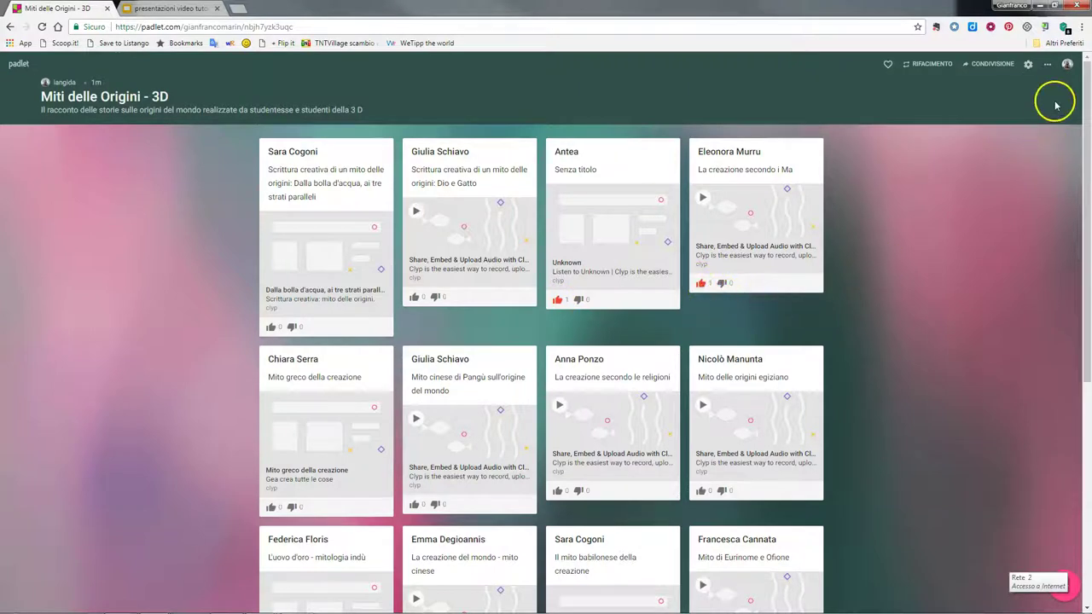
Set the padlet's reaction type to Star, save the change and close the settings
click(1028, 65)
scroll(958, 308, down, 8)
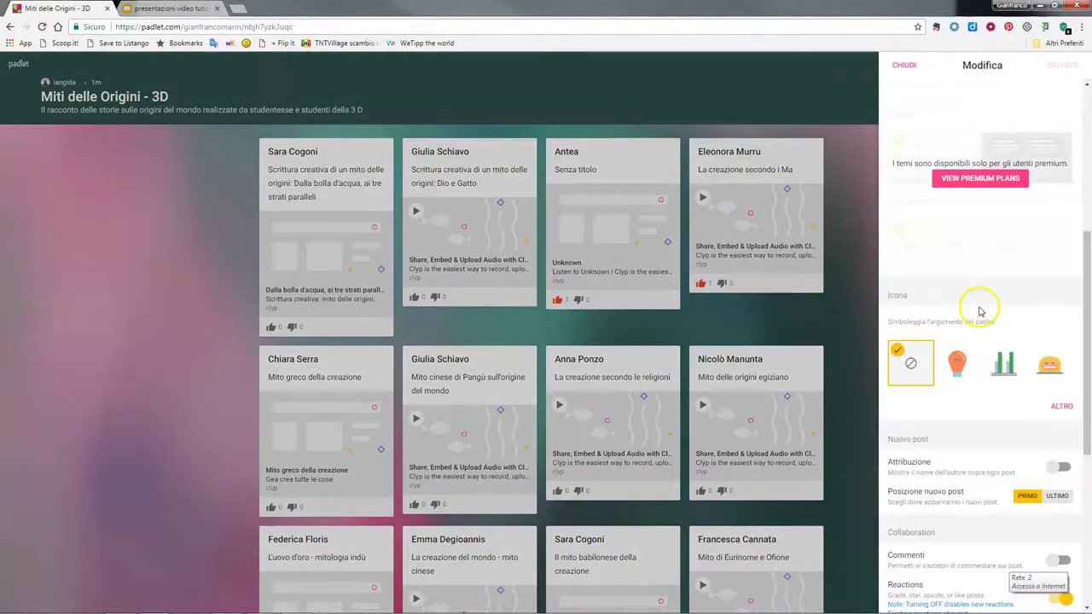
click(1004, 303)
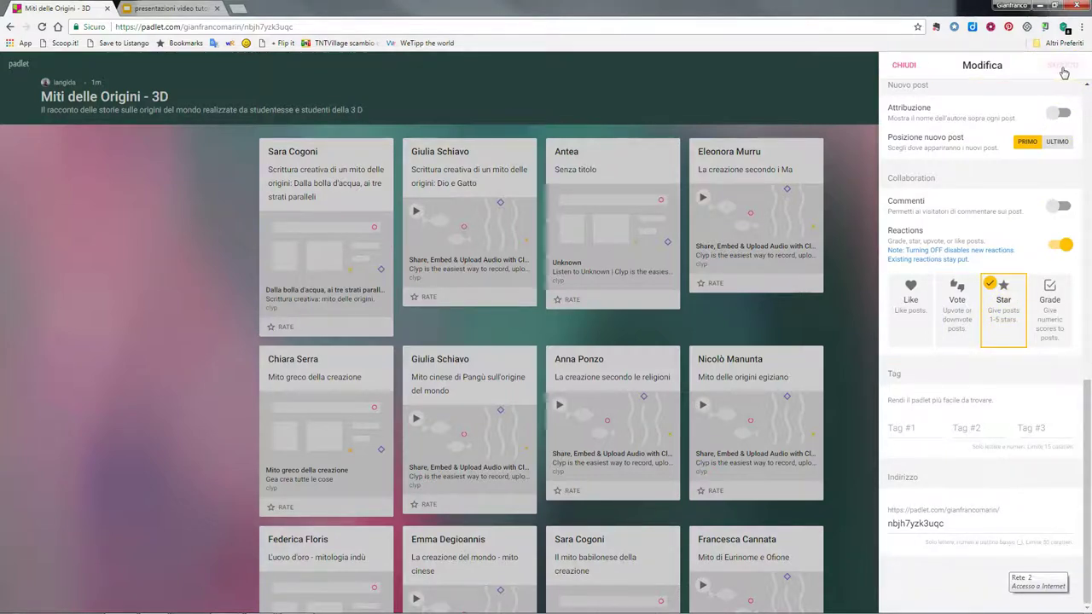
click(904, 65)
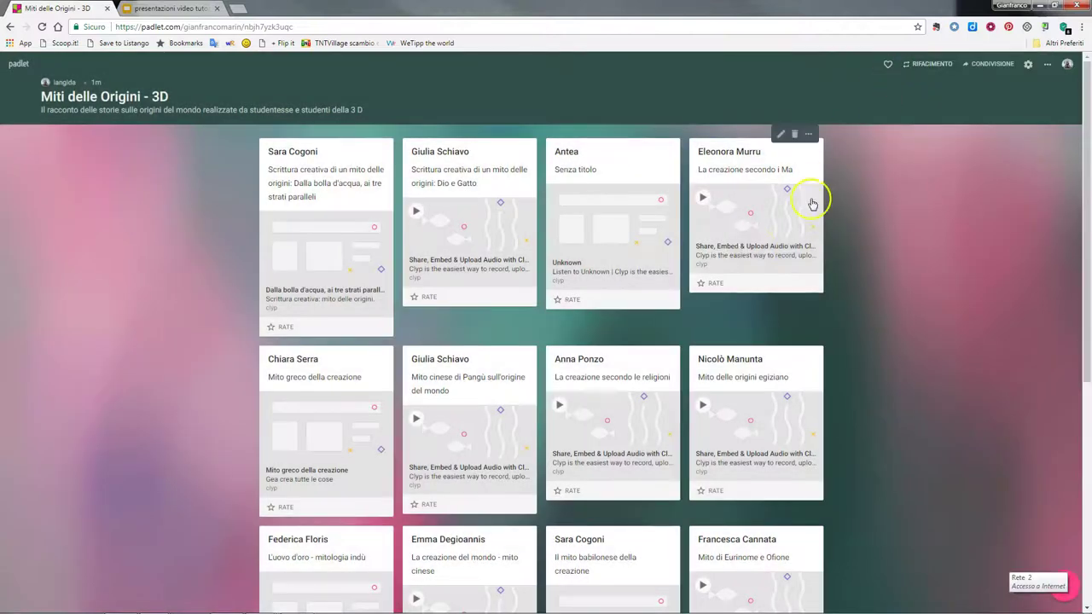
Rate the "Senza titolo" post three stars and the "Dio e Gatto" post five stars
click(561, 302)
click(611, 321)
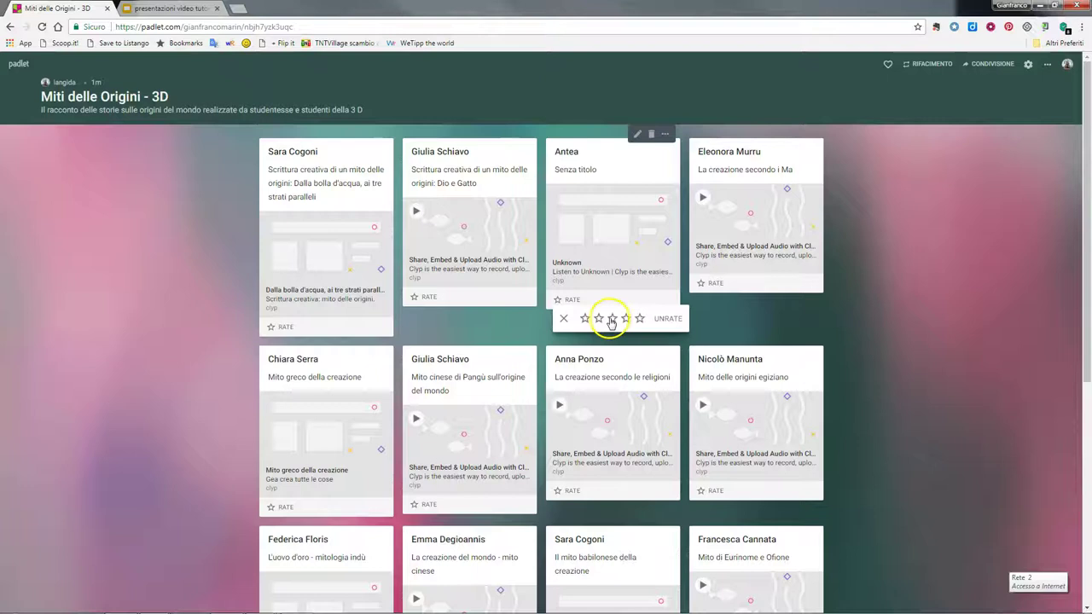
click(428, 298)
click(499, 316)
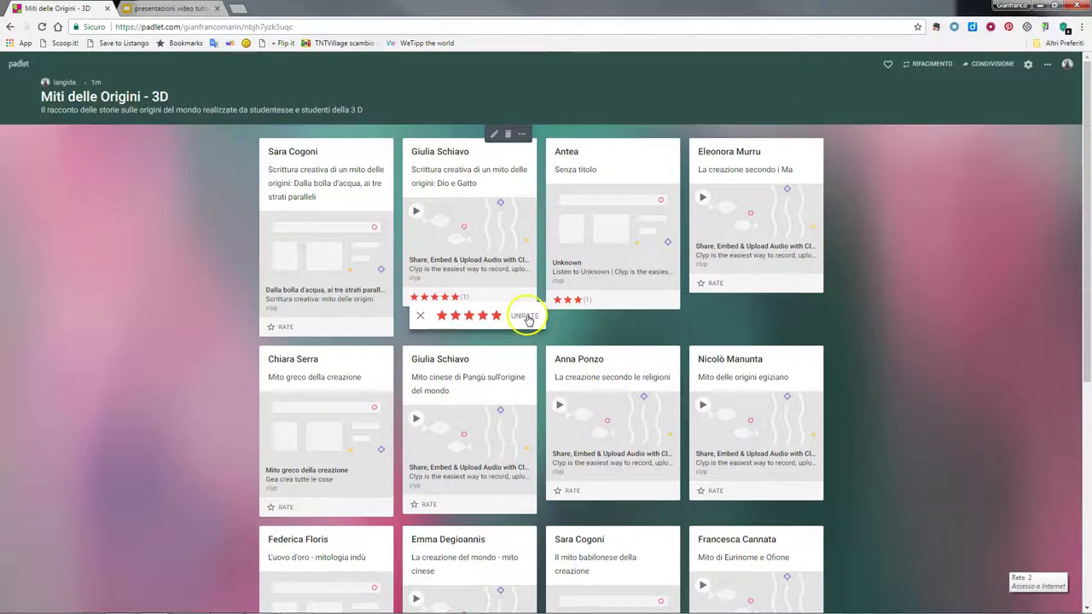
Remove the star rating from the "Senza titolo" post
click(590, 305)
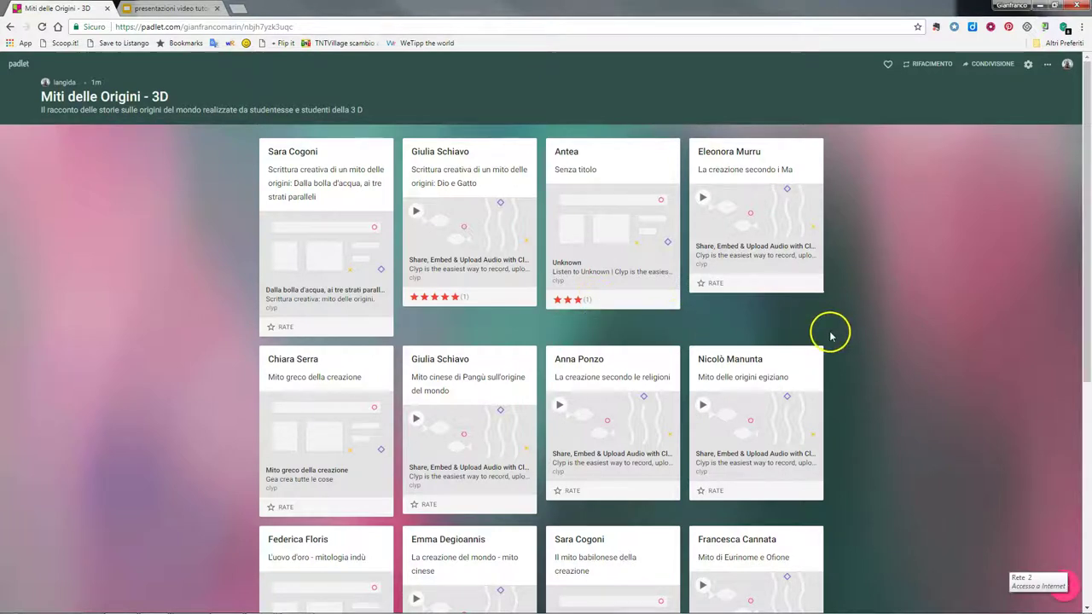
mouse_move(578, 303)
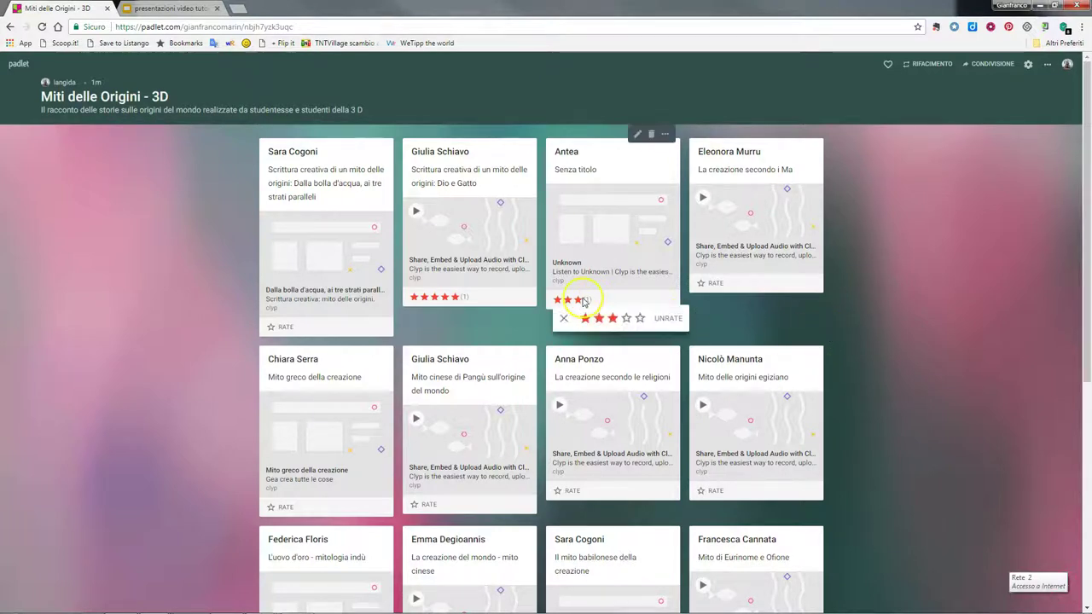
click(666, 321)
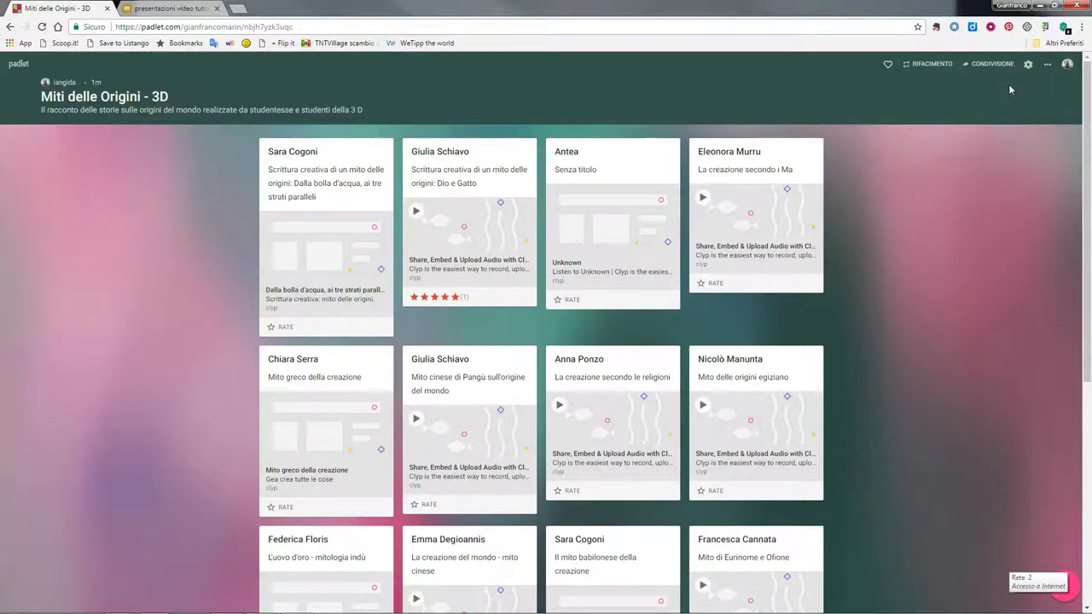
Set the padlet's reaction type to Grade with a maximum grade of 10, save and close the settings
click(1029, 65)
scroll(1022, 275, down, 3)
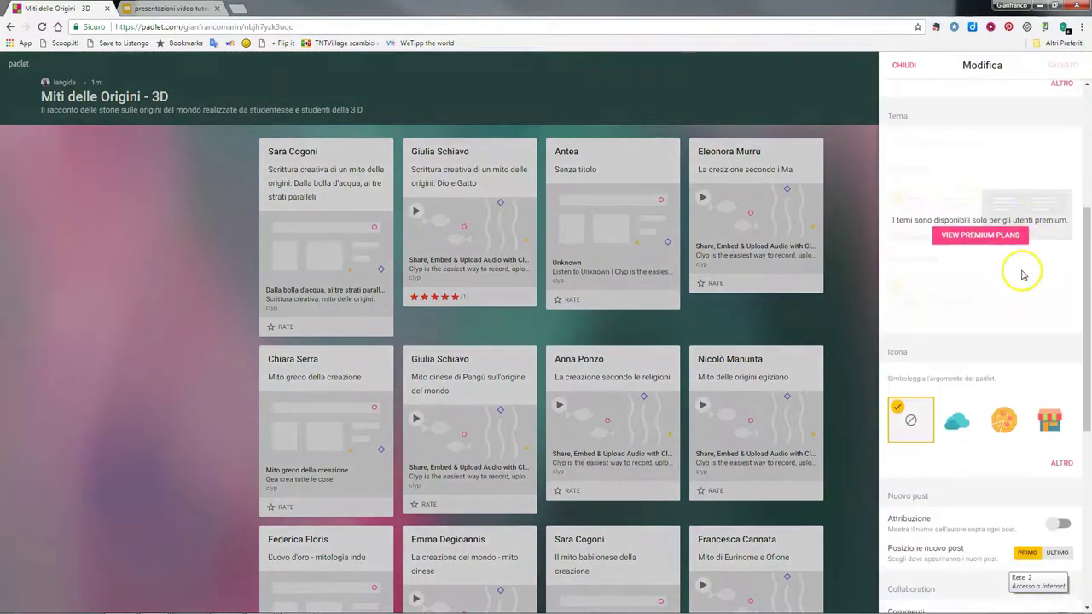
scroll(1023, 275, down, 5)
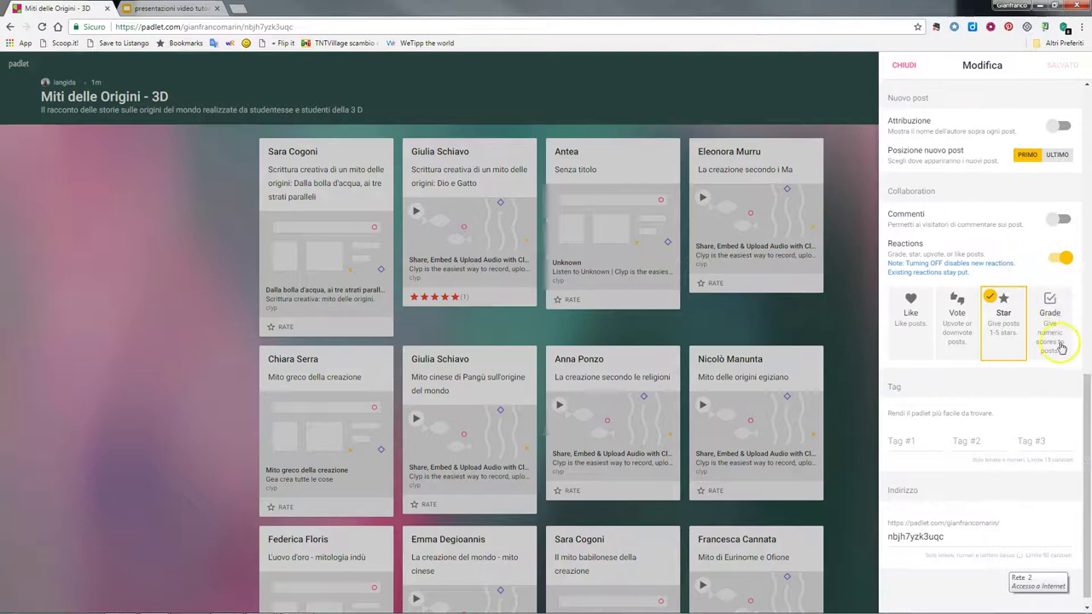
click(1055, 345)
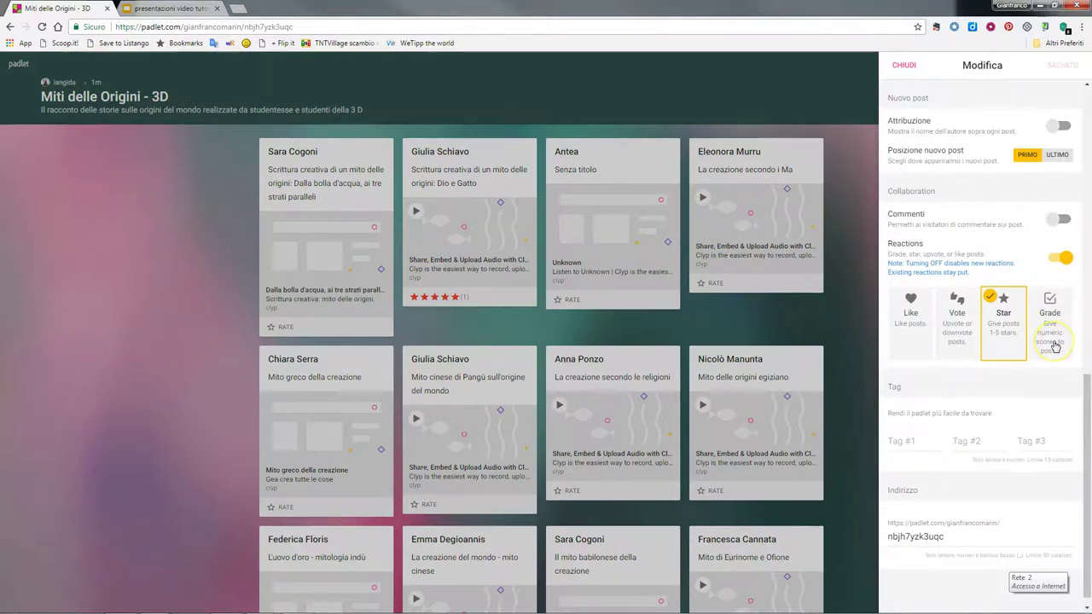
click(1058, 379)
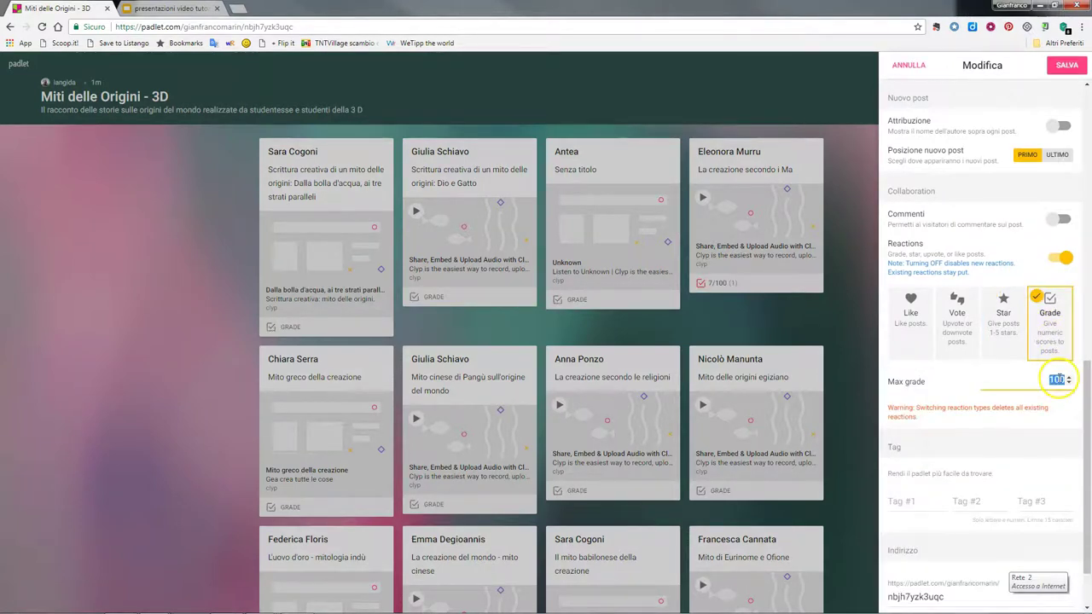
click(1069, 377)
click(1026, 407)
click(1066, 66)
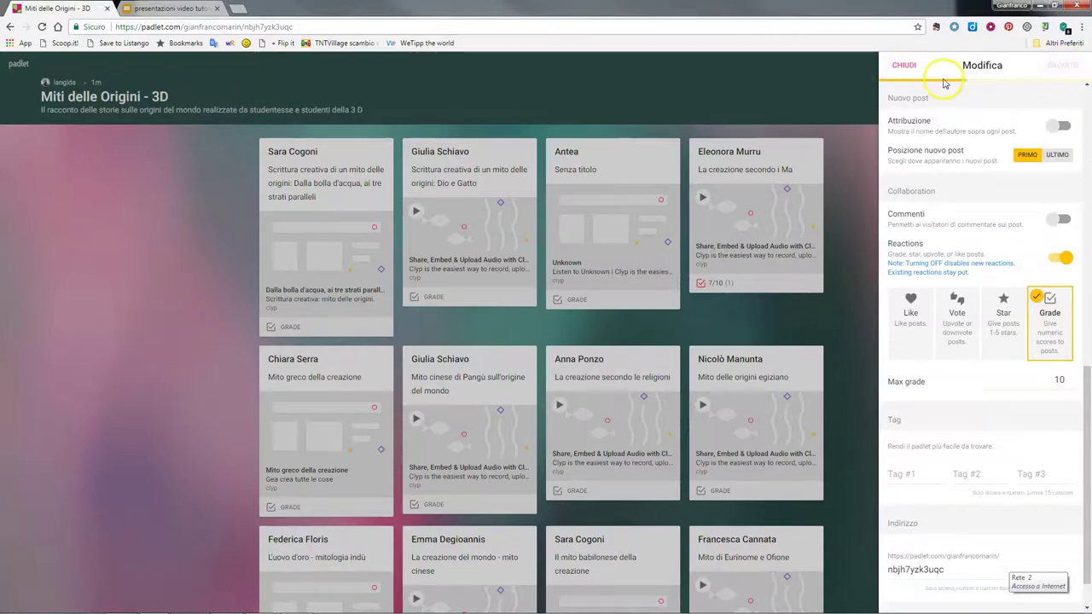
click(906, 66)
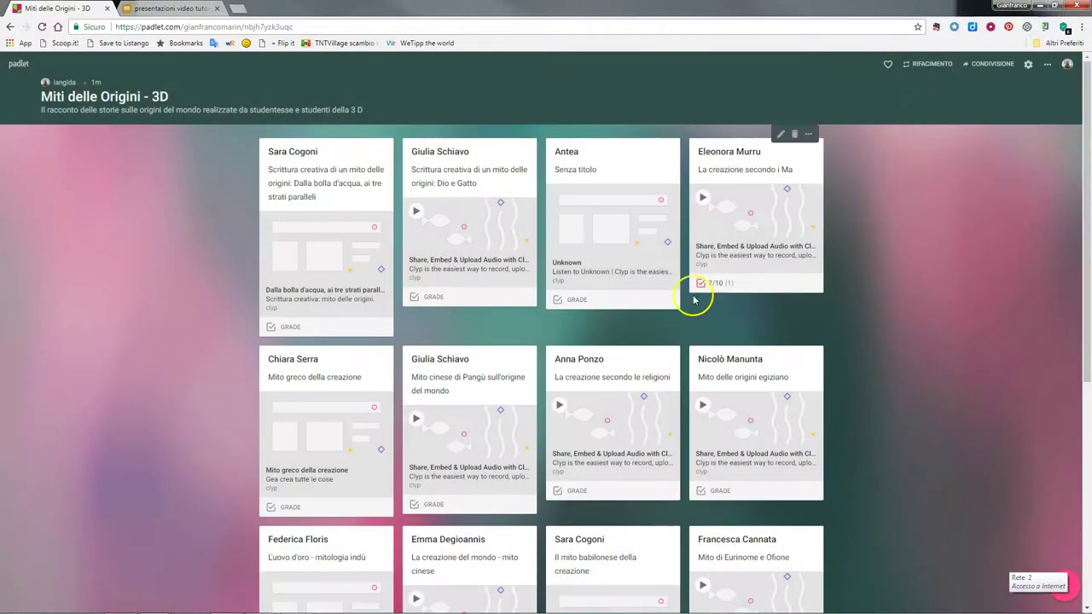
Grade the "Senza titolo" post 8 out of 10 and the "Dio e Gatto" post 10 out of 10
click(558, 302)
click(602, 318)
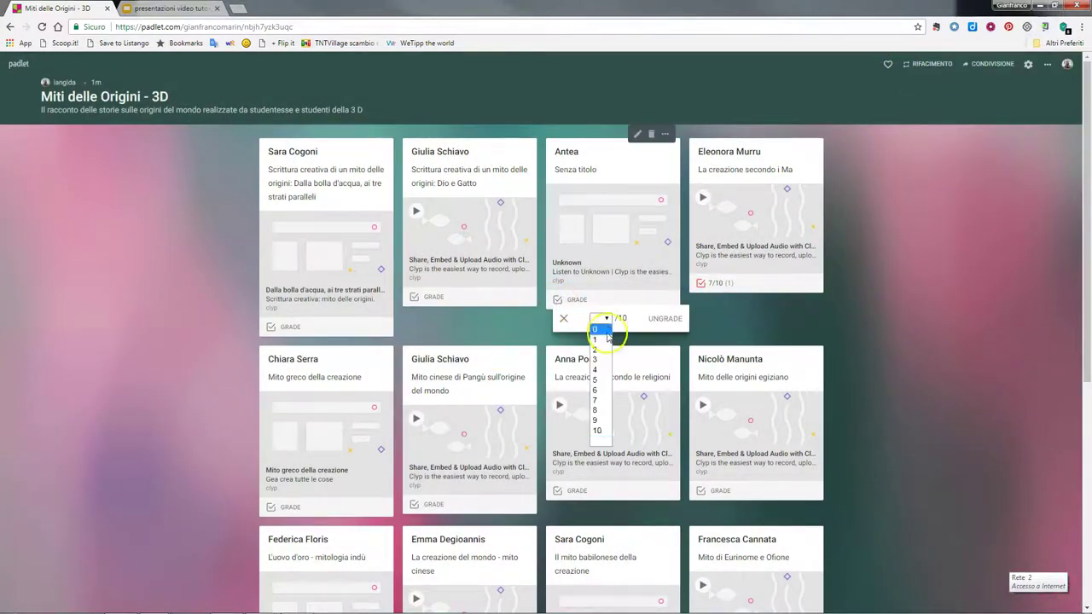
click(602, 411)
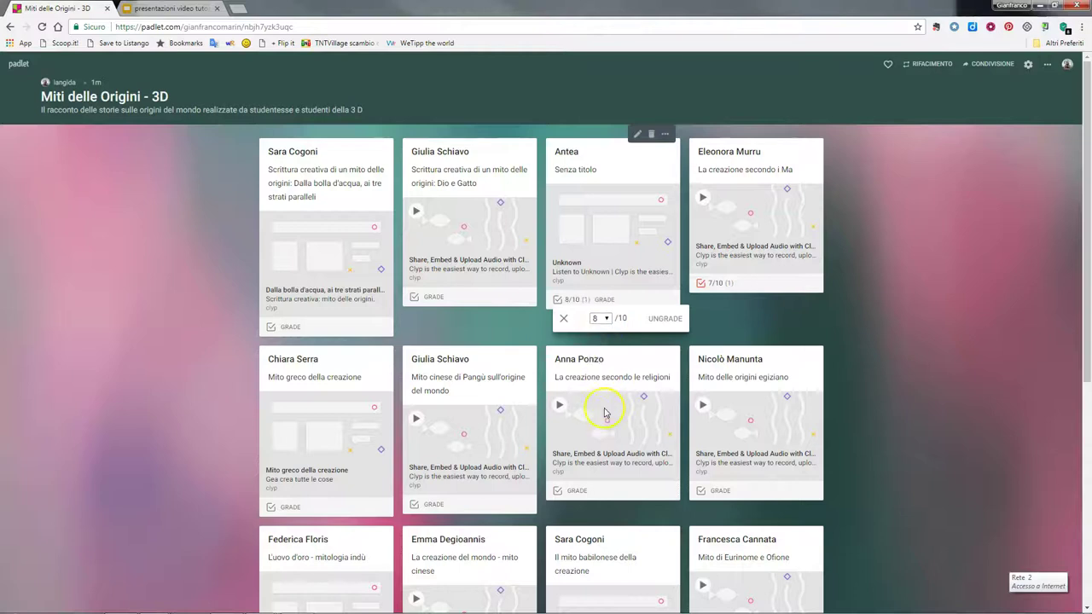
click(415, 297)
click(415, 297)
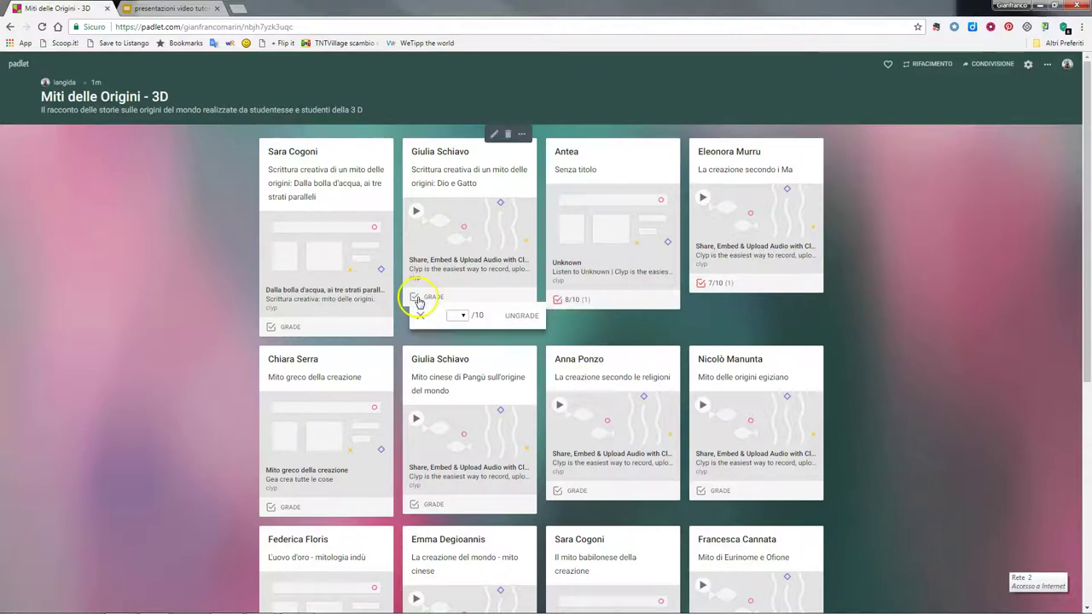
click(462, 315)
click(458, 430)
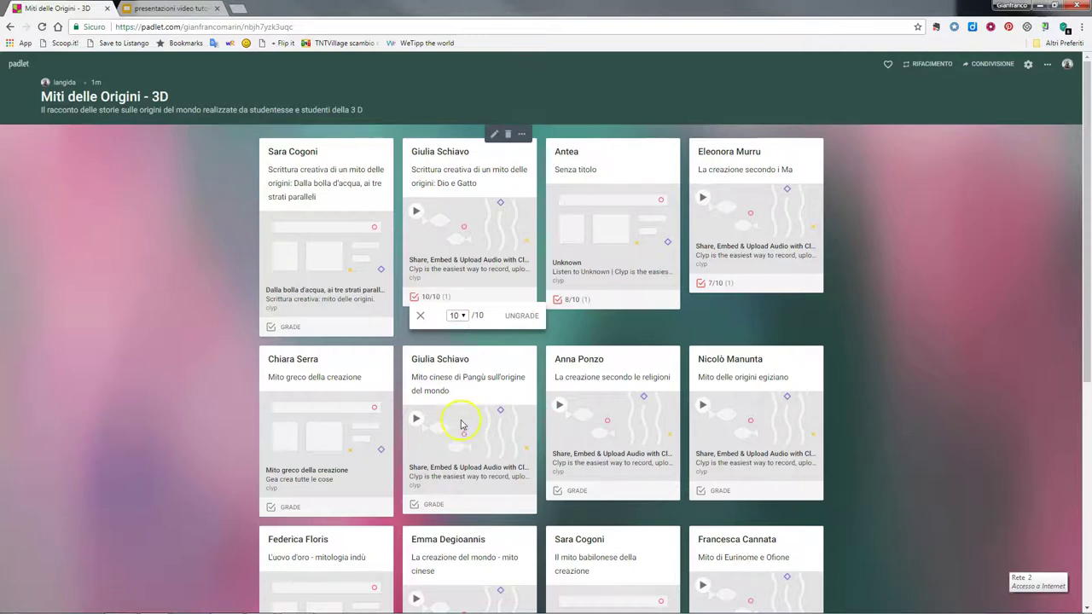
Remove the grade from the "Senza titolo" post
click(568, 300)
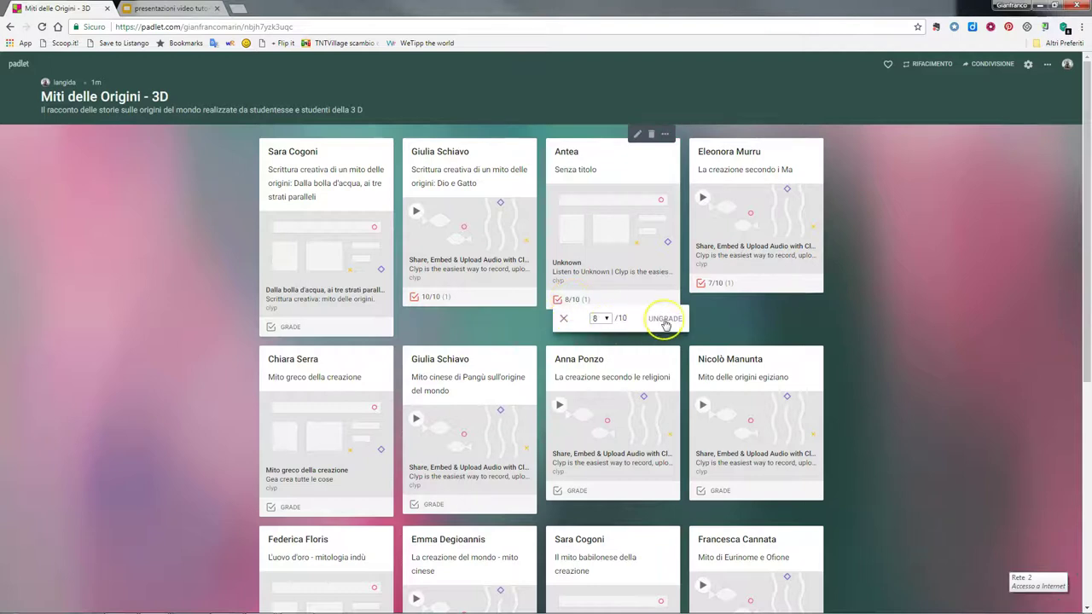
click(664, 319)
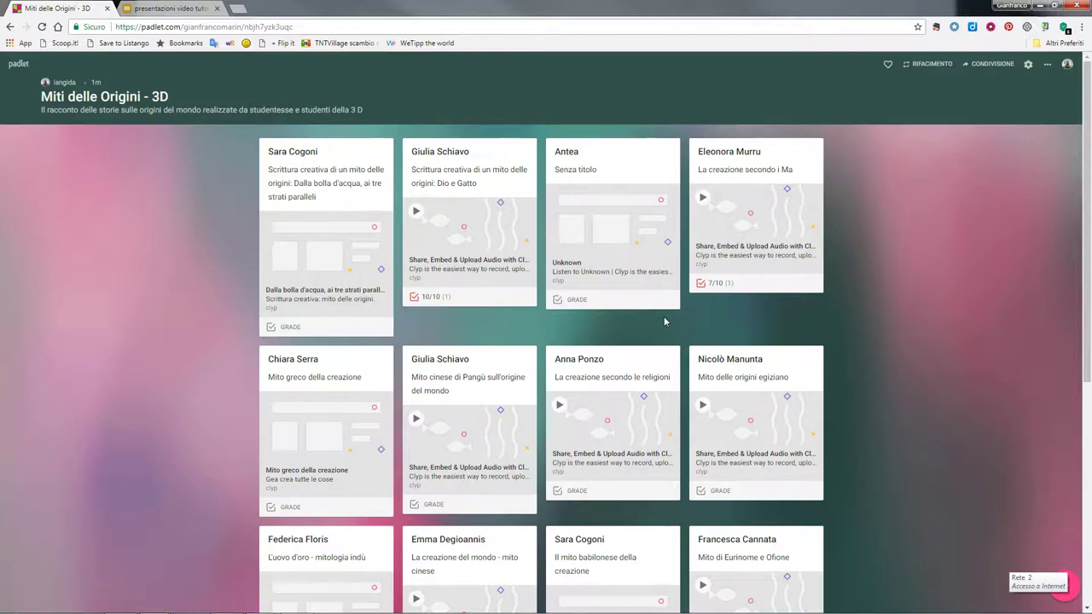
mouse_move(339, 354)
click(516, 323)
click(900, 124)
click(898, 126)
click(24, 578)
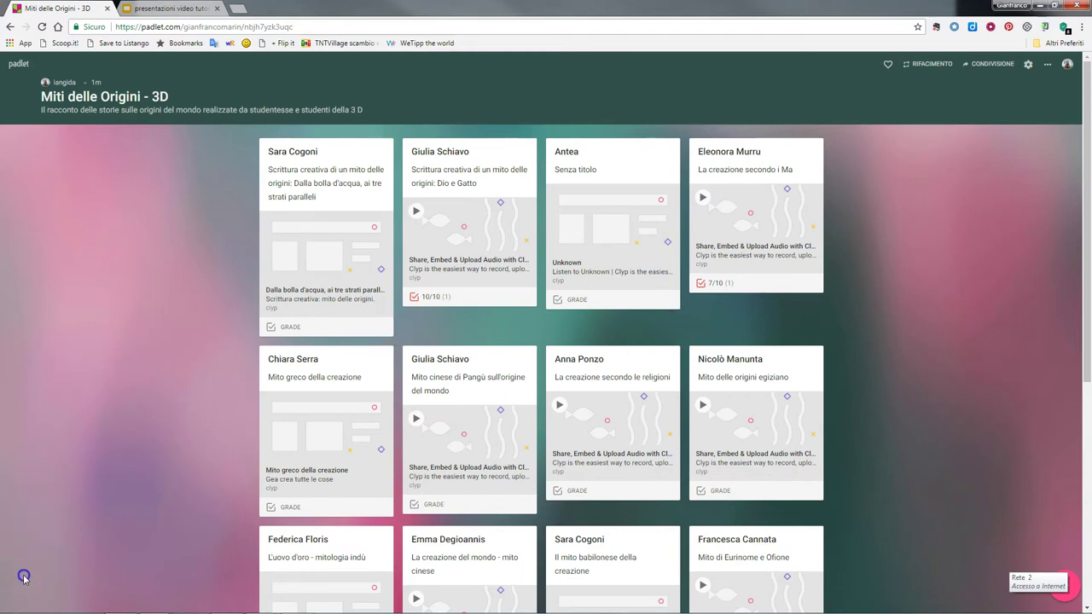